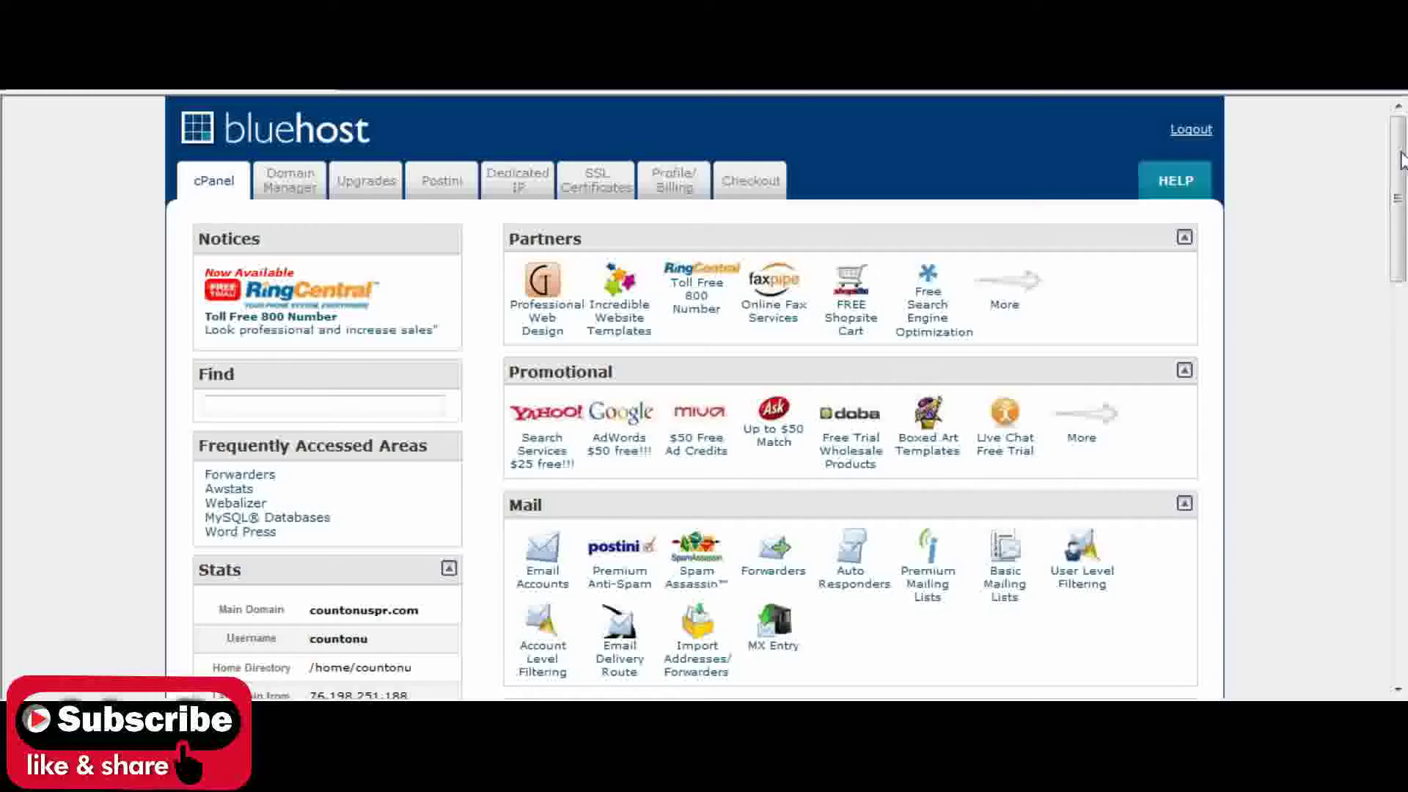
{"action": "left_click_drag", "start_coordinate": [1401, 160], "coordinate": [1403, 541]}
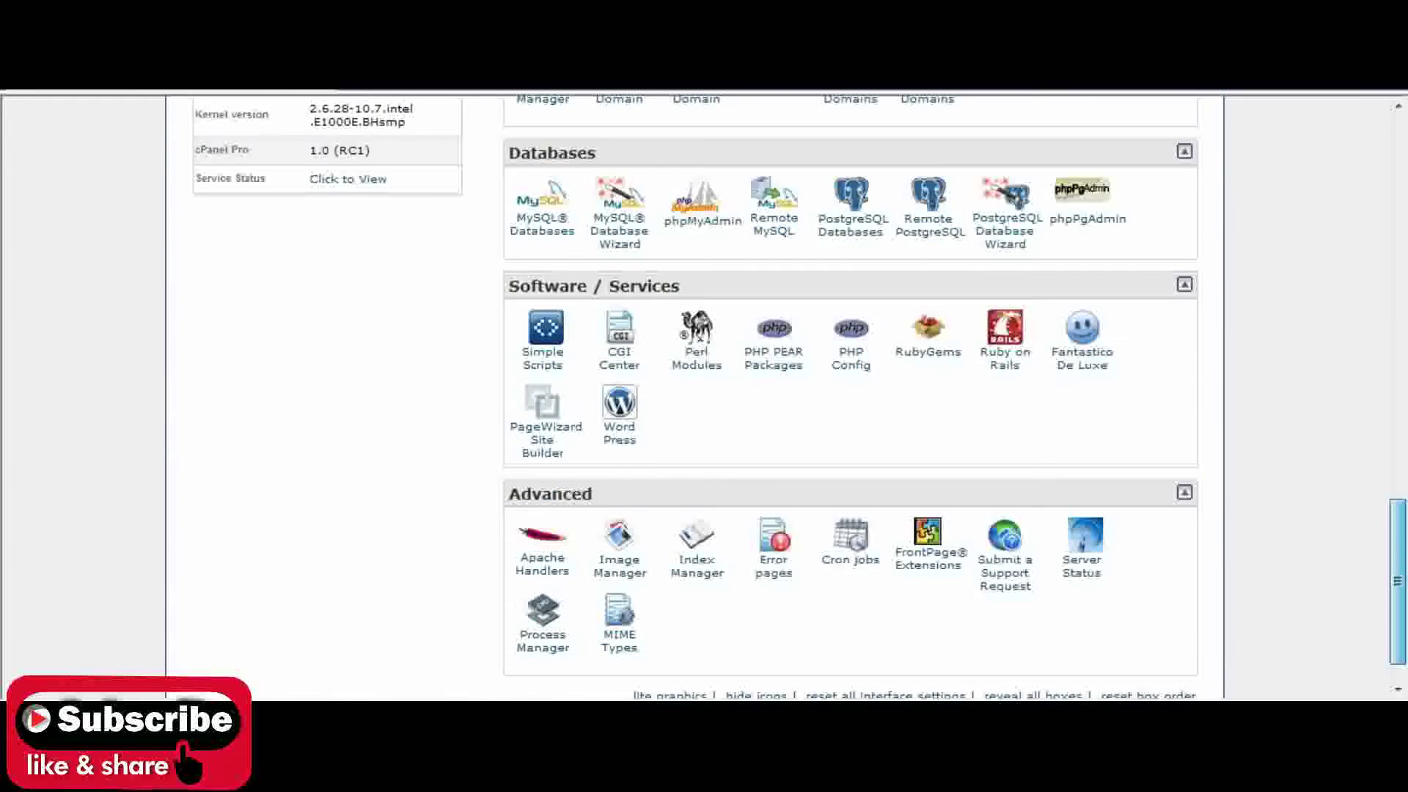
Step: Launch SimpleScripts from the Bluehost cPanel to list existing WordPress installs
{"action": "left_click", "coordinate": [548, 365]}
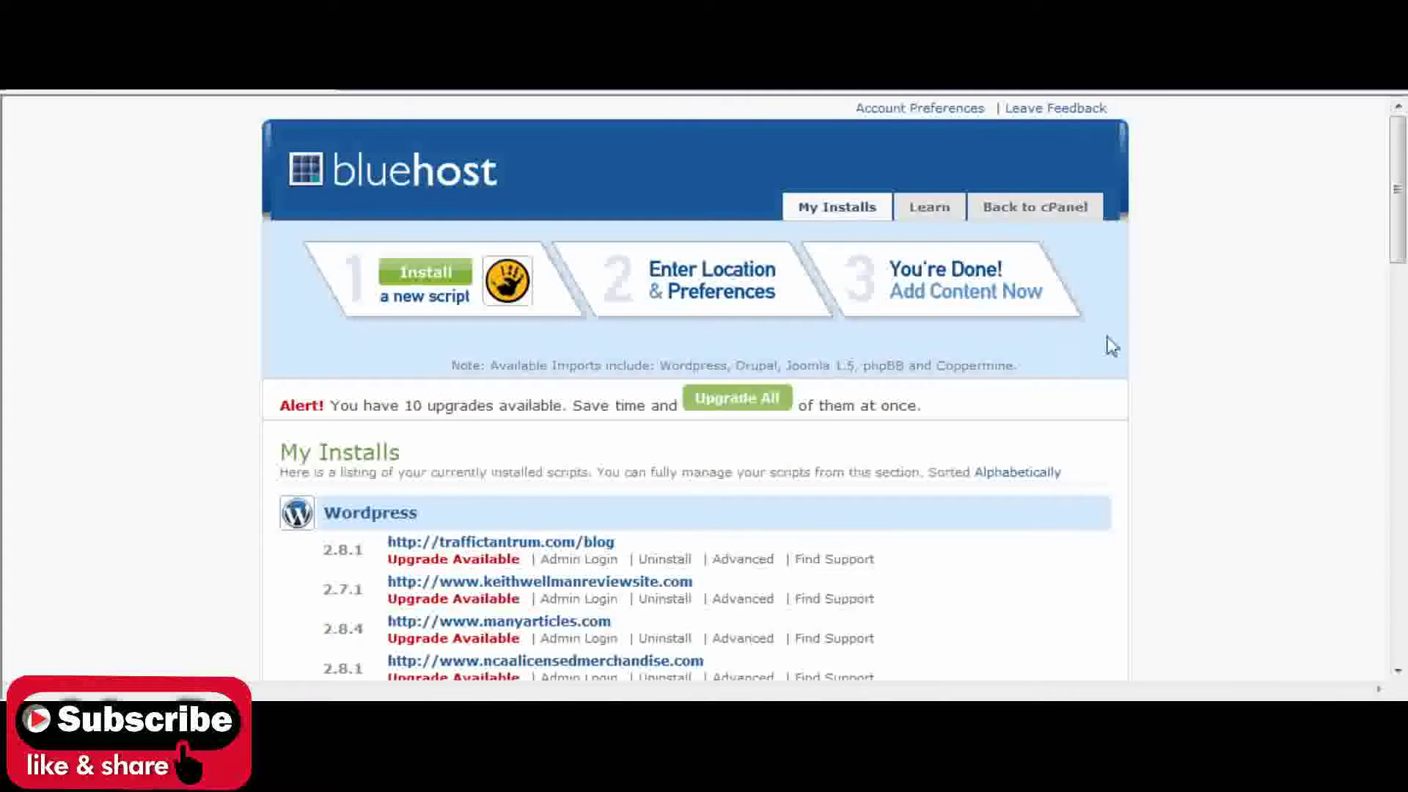
{"action": "left_click_drag", "start_coordinate": [1400, 250], "coordinate": [1399, 513]}
{"action": "scroll", "coordinate": [704, 385], "scroll_direction": "up", "scroll_amount": 3}
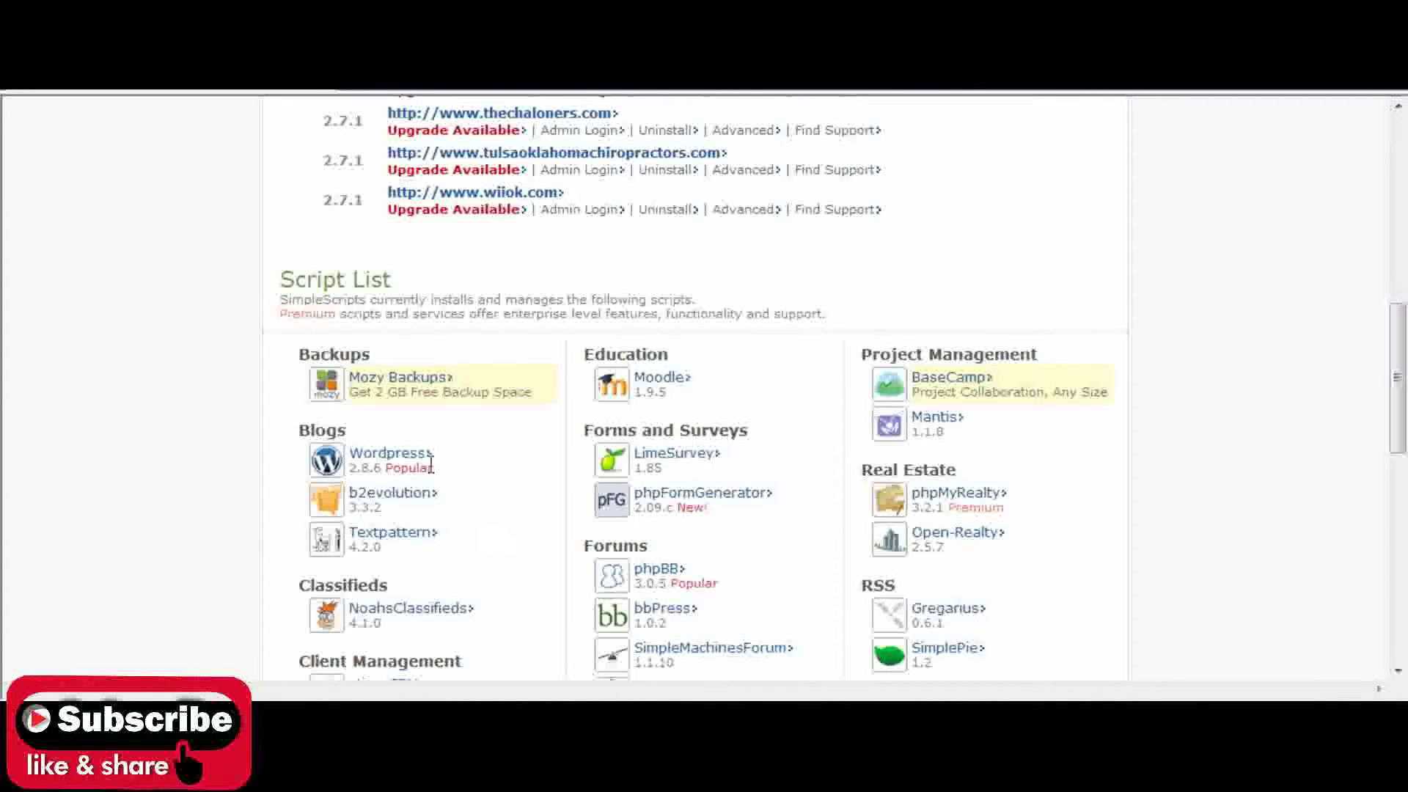
Step: Choose WordPress from the Blogs script list and start a new 2.8.6 installation
{"action": "left_click", "coordinate": [413, 456]}
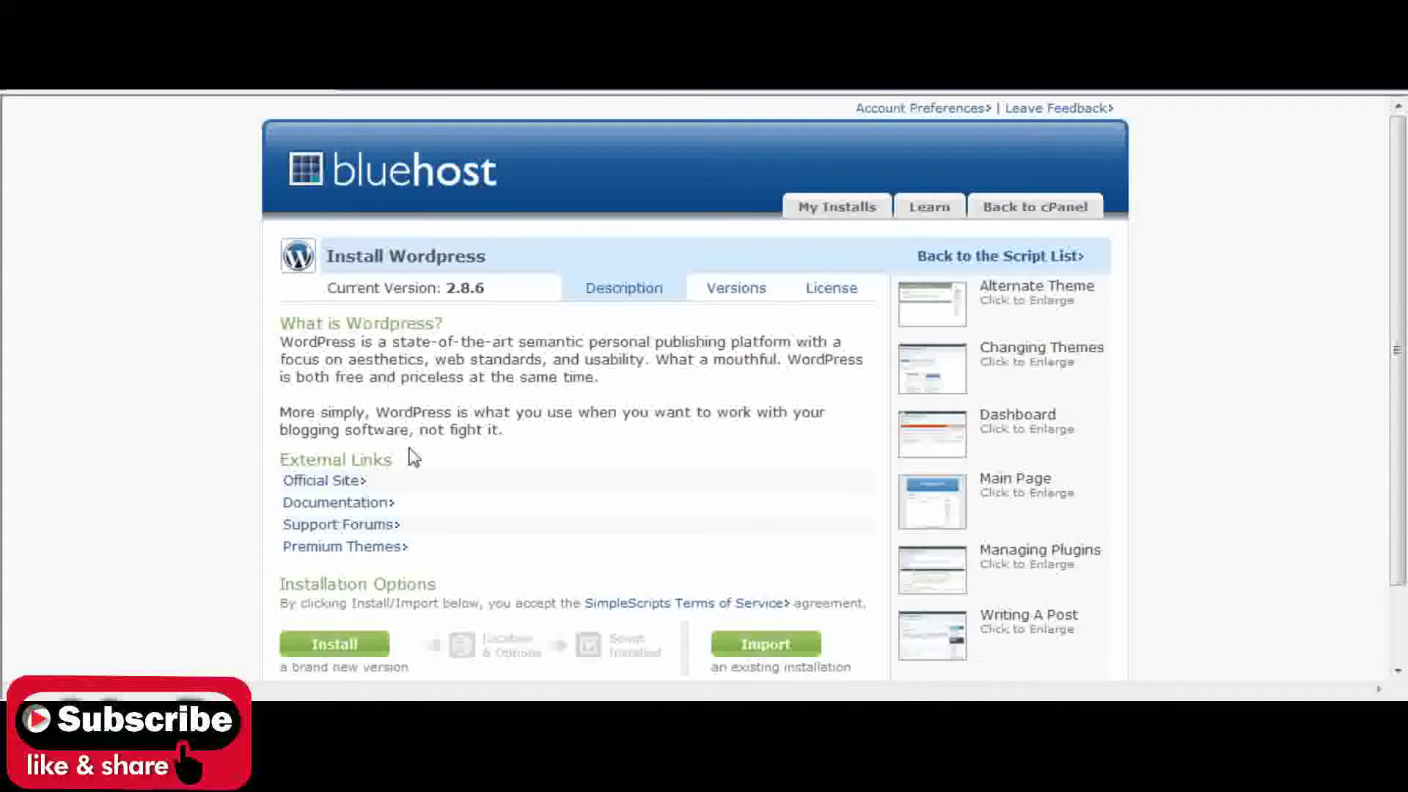
{"action": "left_click", "coordinate": [354, 651]}
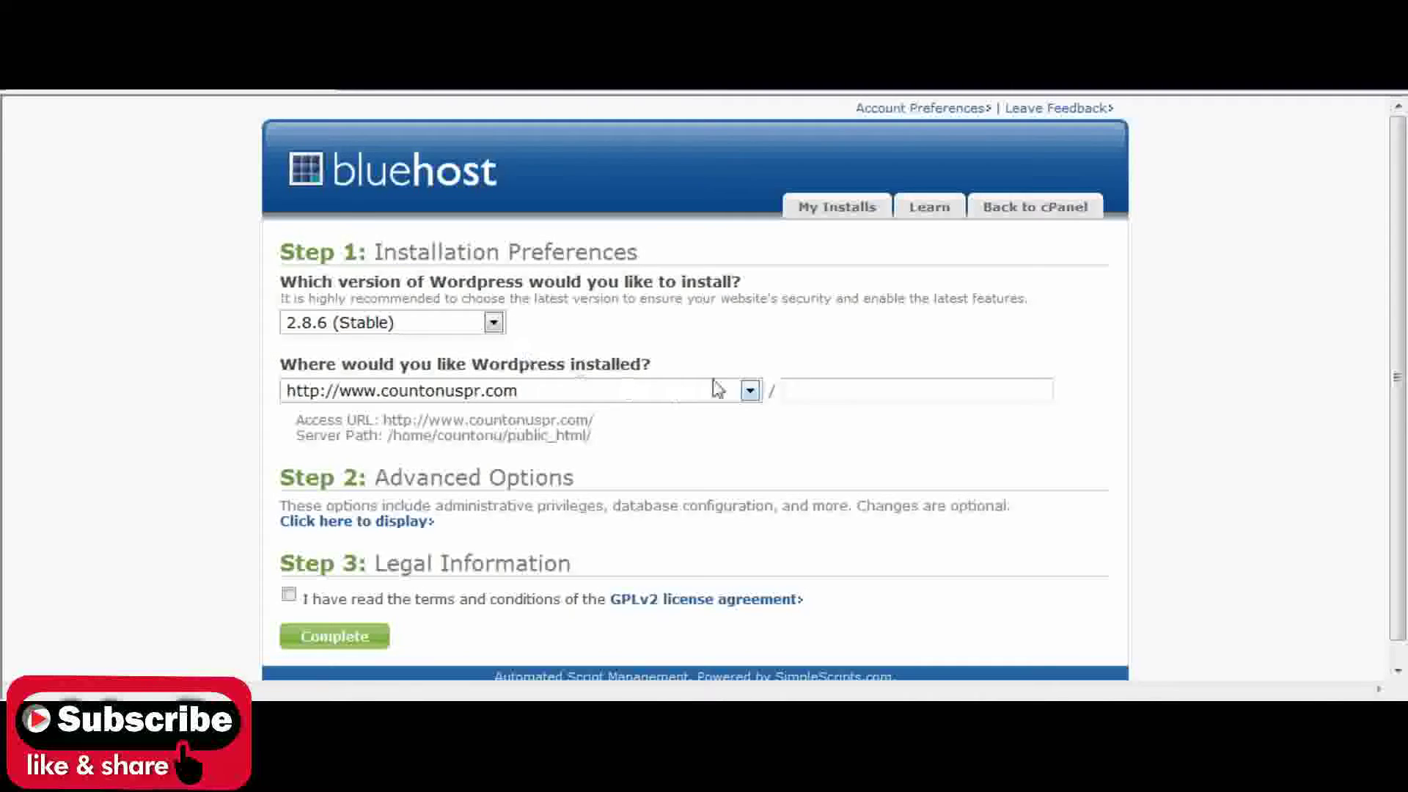
Step: Pick oakleygascansunglasses.com as the install location and expand the advanced options
{"action": "left_click", "coordinate": [749, 391]}
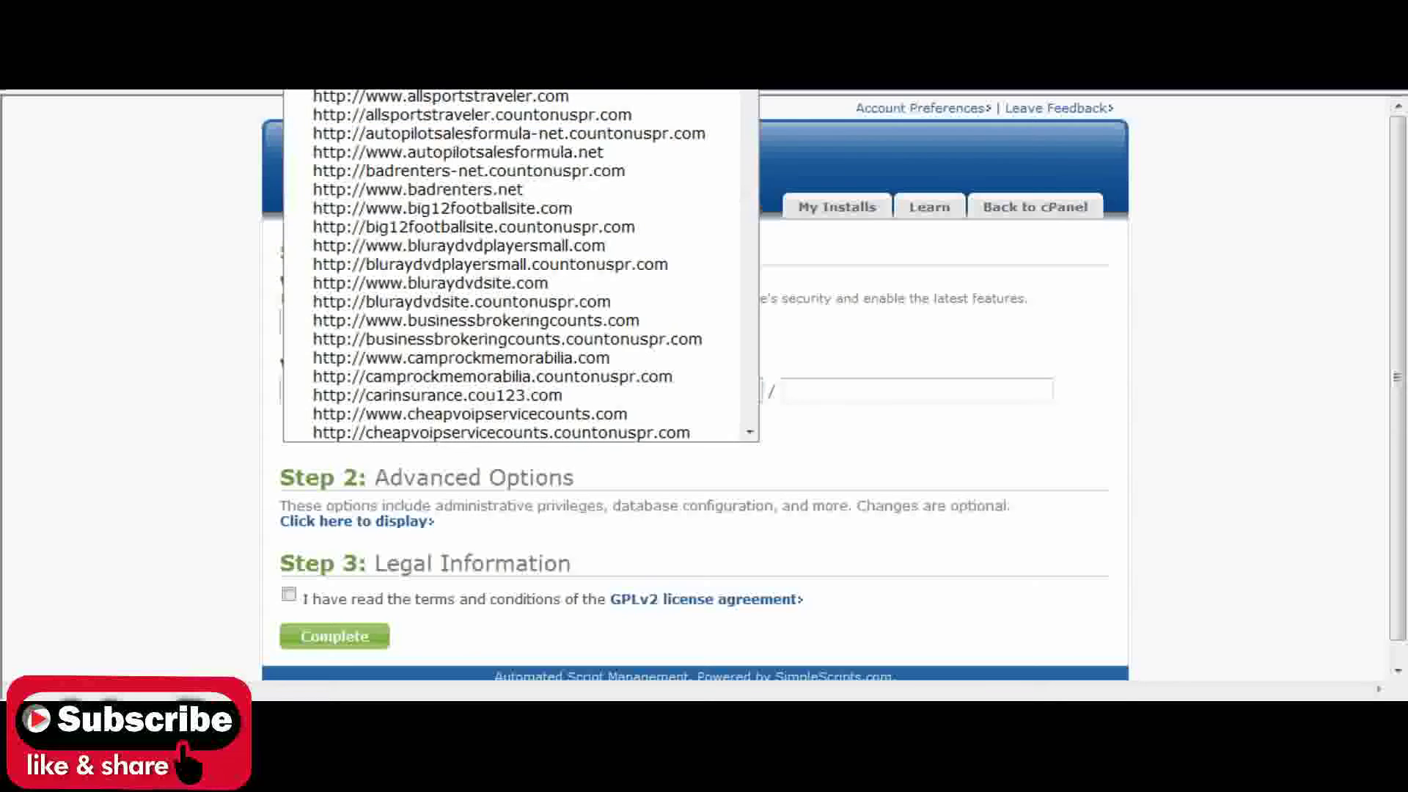
{"action": "mouse_move", "coordinate": [749, 102]}
{"action": "left_mouse_down"}
{"action": "mouse_move", "coordinate": [775, 151]}
{"action": "mouse_move", "coordinate": [774, 220]}
{"action": "left_mouse_up"}
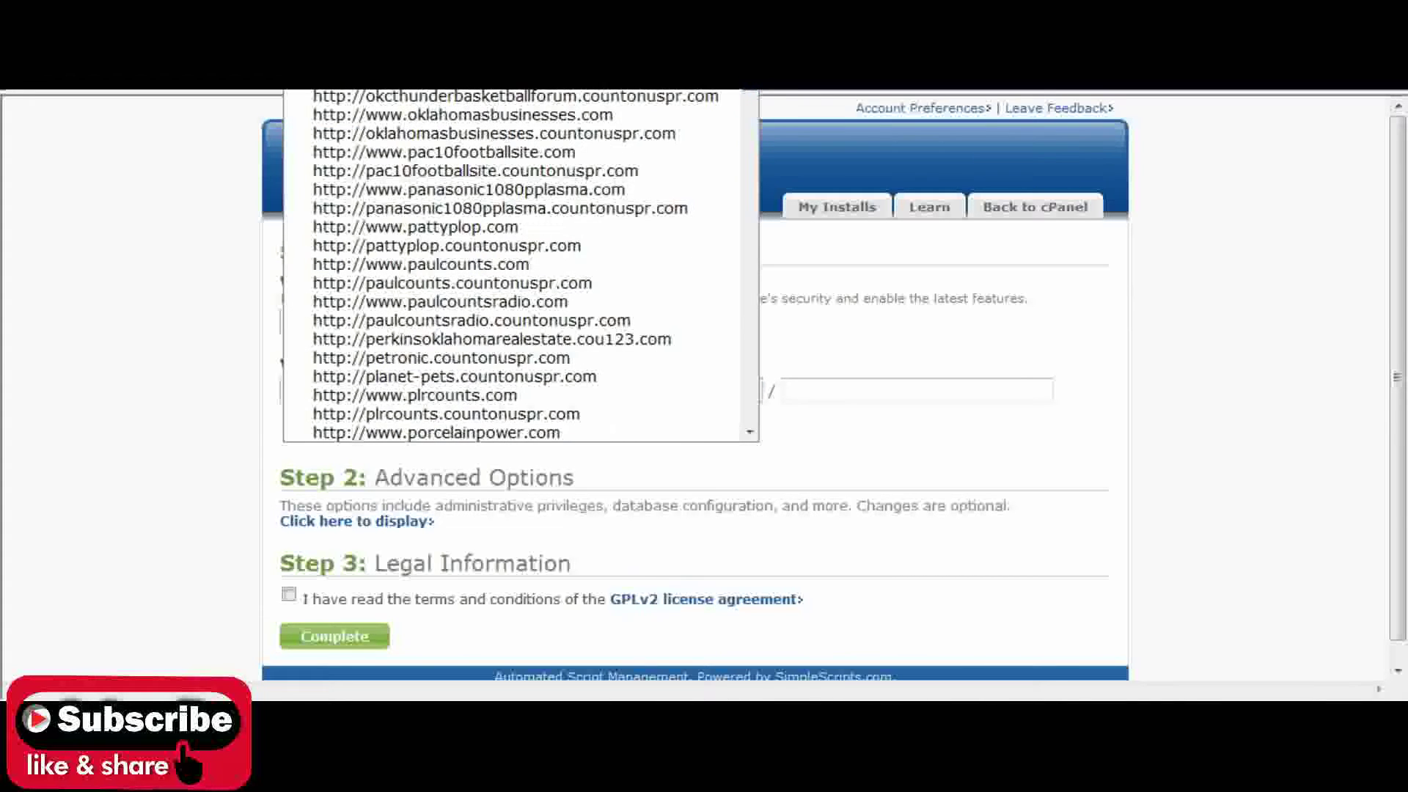
{"action": "left_click", "coordinate": [744, 390]}
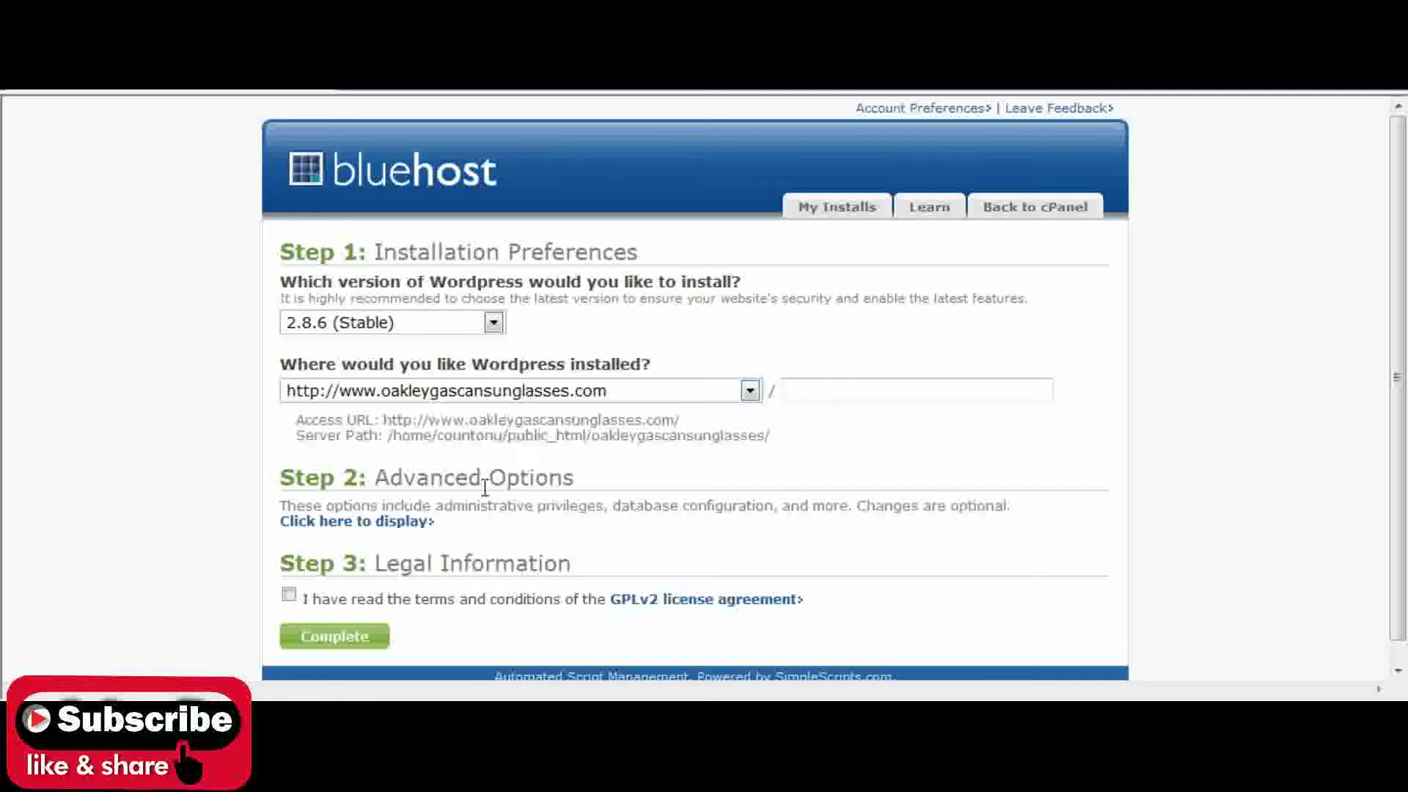
{"action": "left_click", "coordinate": [393, 522]}
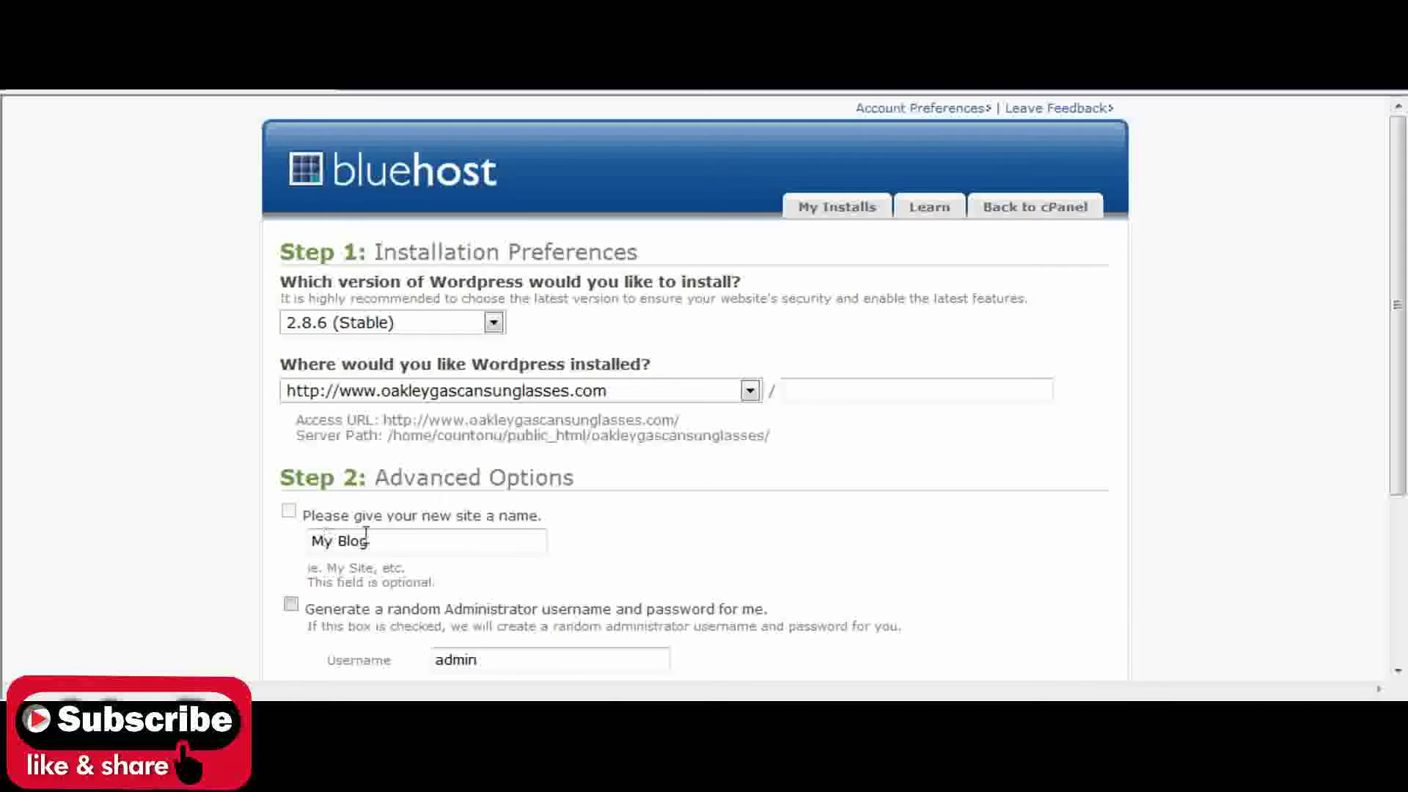
Step: Replace the default 'My Blog' site name with 'Oakley Gascan Sunglasses Blog'
{"action": "left_click_drag", "start_coordinate": [365, 533], "coordinate": [171, 530]}
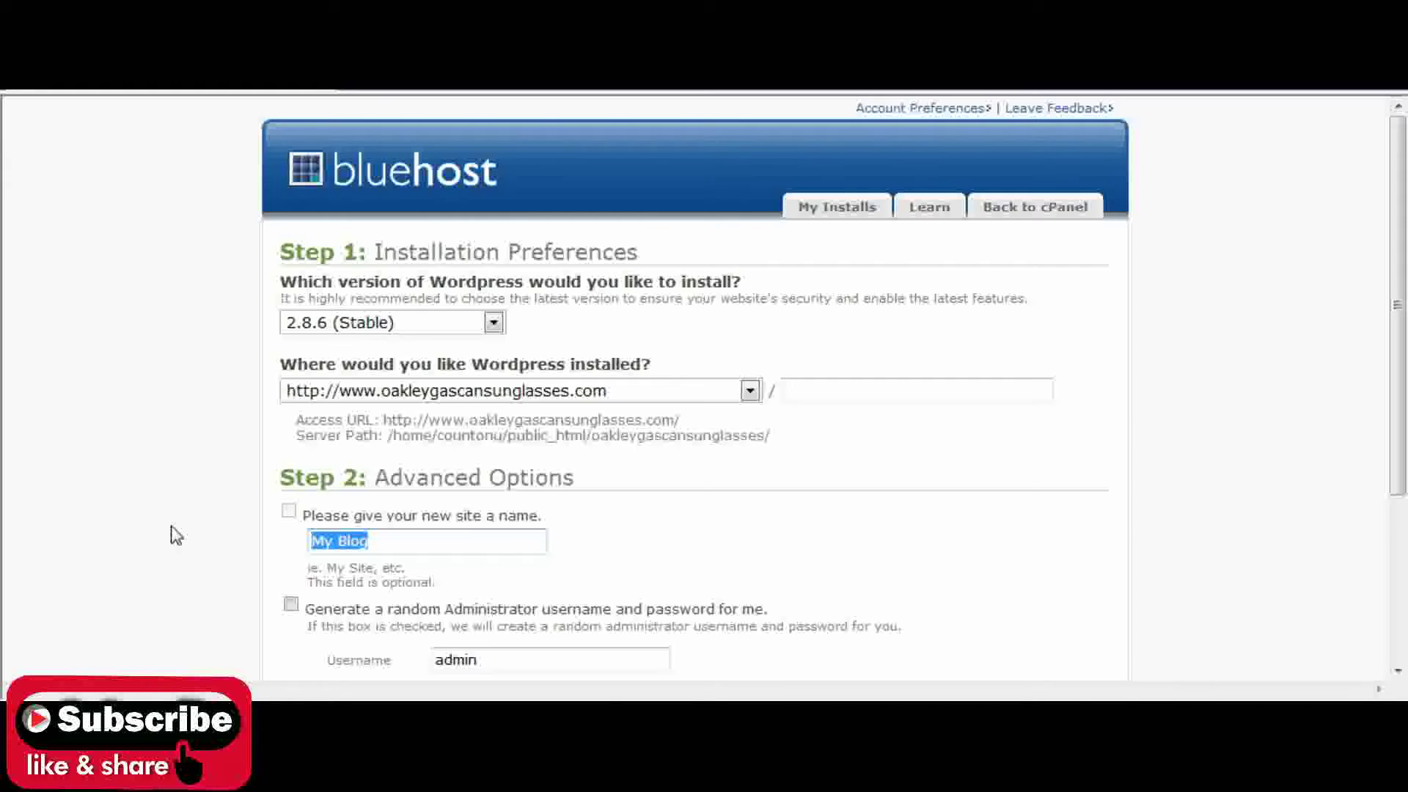
{"action": "type", "text": "Oak"}
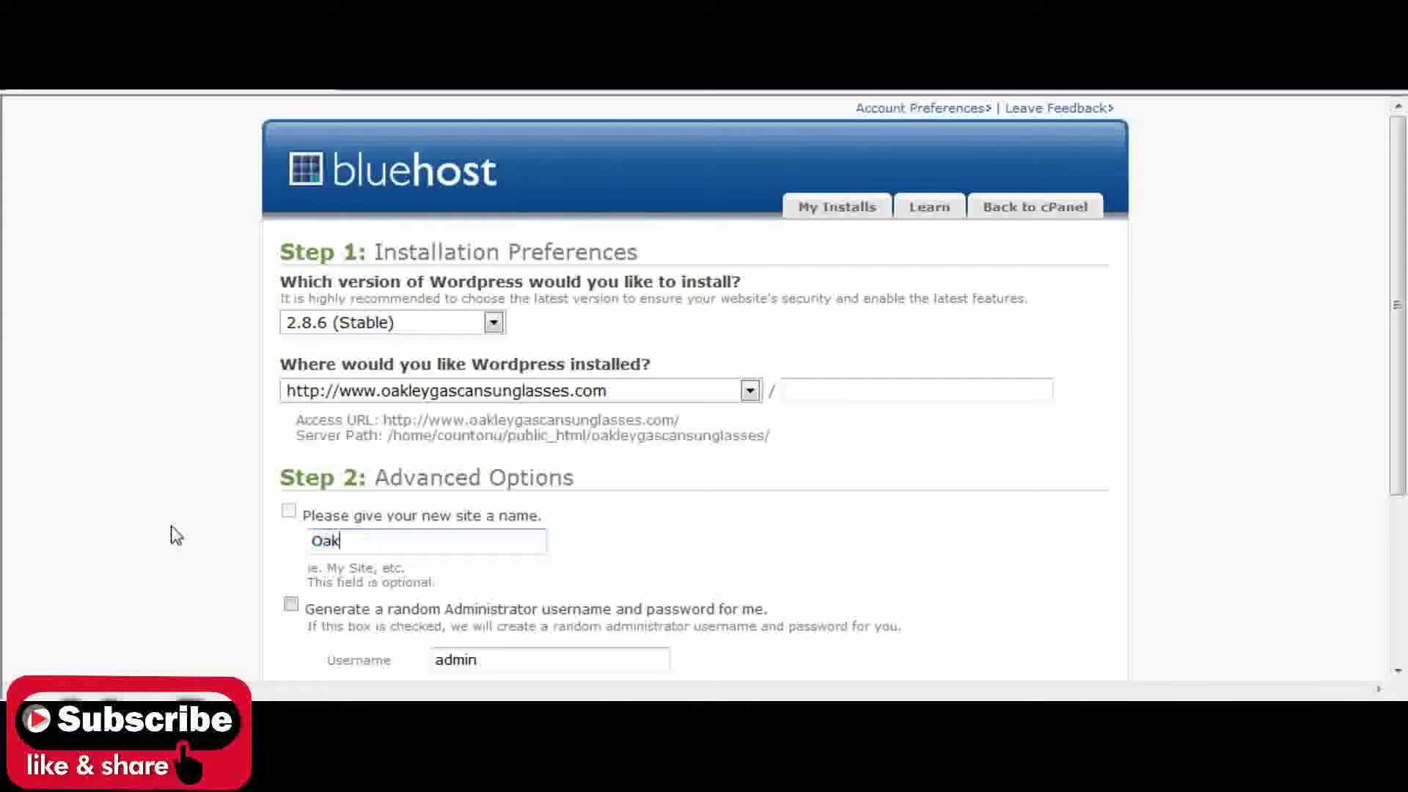
{"action": "type", "text": "ley Gascan"}
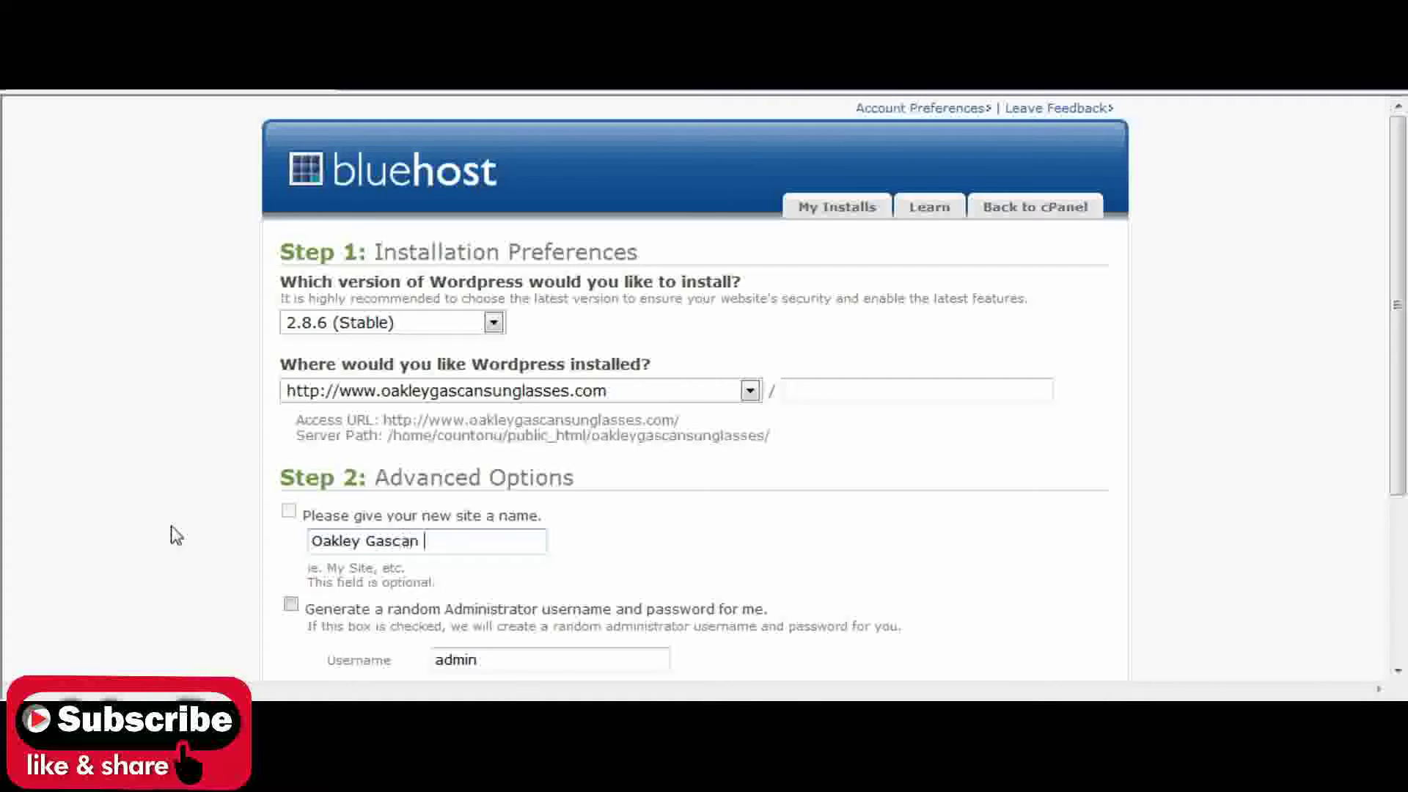
{"action": "type", "text": " Sunb"}
{"action": "key", "text": "BackSpace"}
{"action": "type", "text": "glas"}
{"action": "type", "text": "ses "}
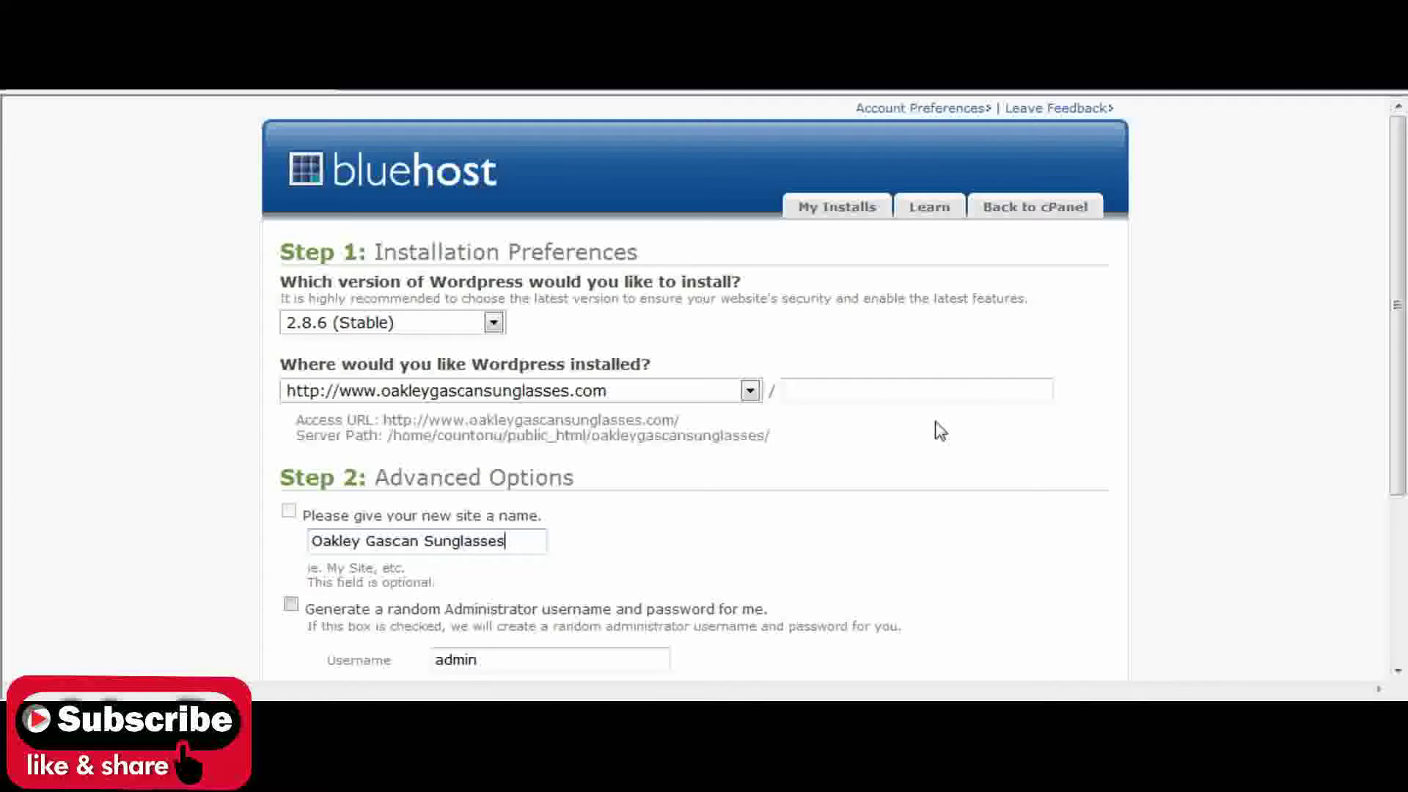
{"action": "type", "text": "Blog"}
{"action": "scroll", "coordinate": [1399, 305], "scroll_direction": "down", "scroll_amount": 4}
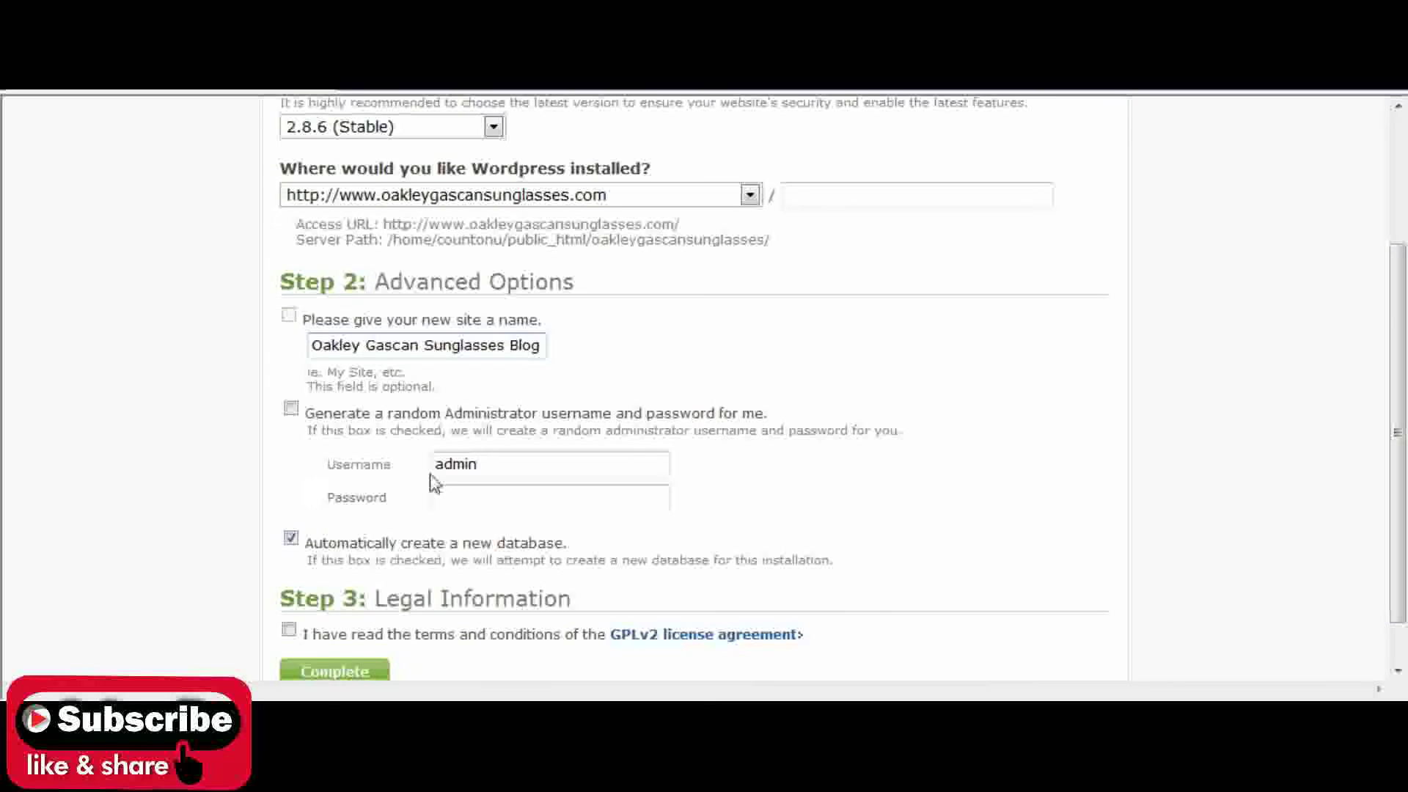
{"action": "left_click", "coordinate": [496, 492]}
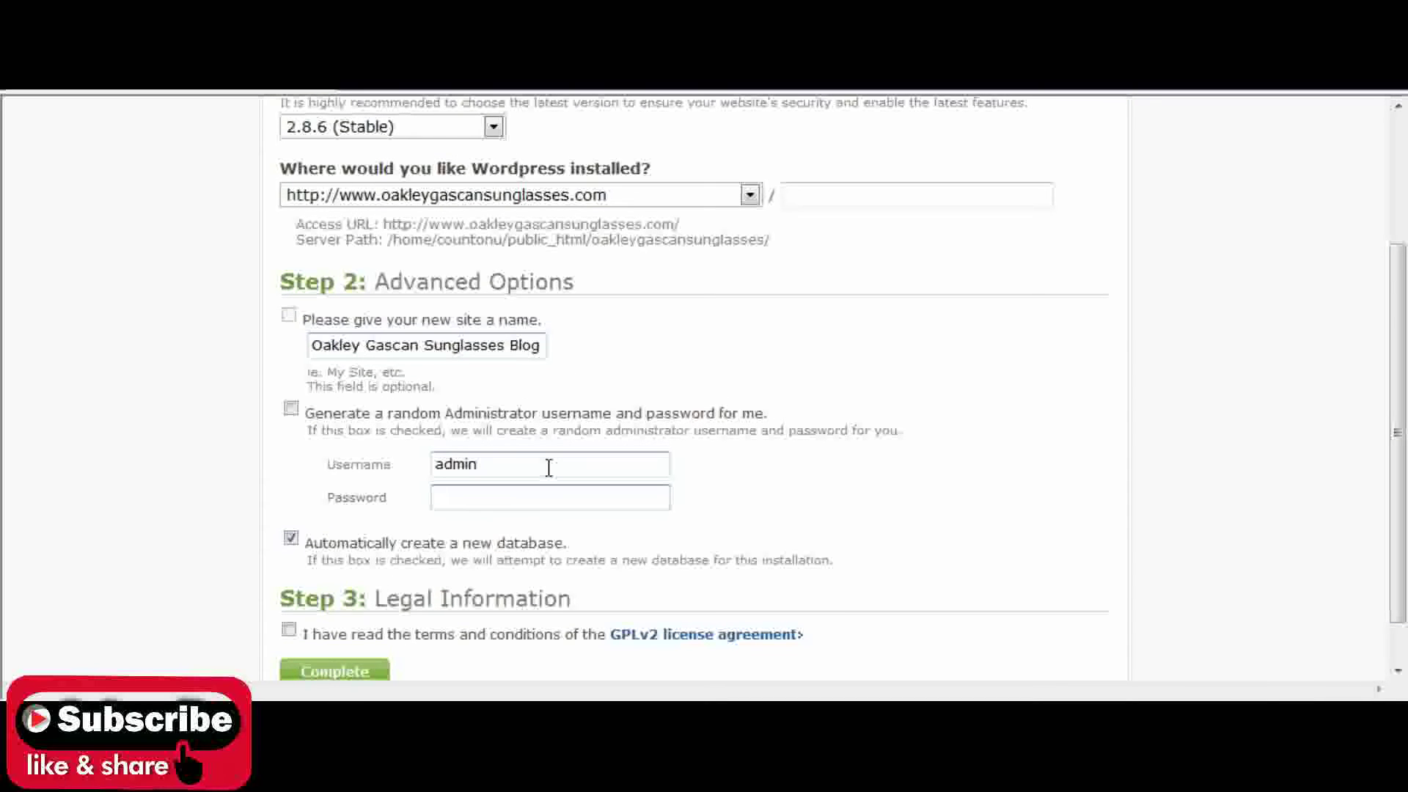
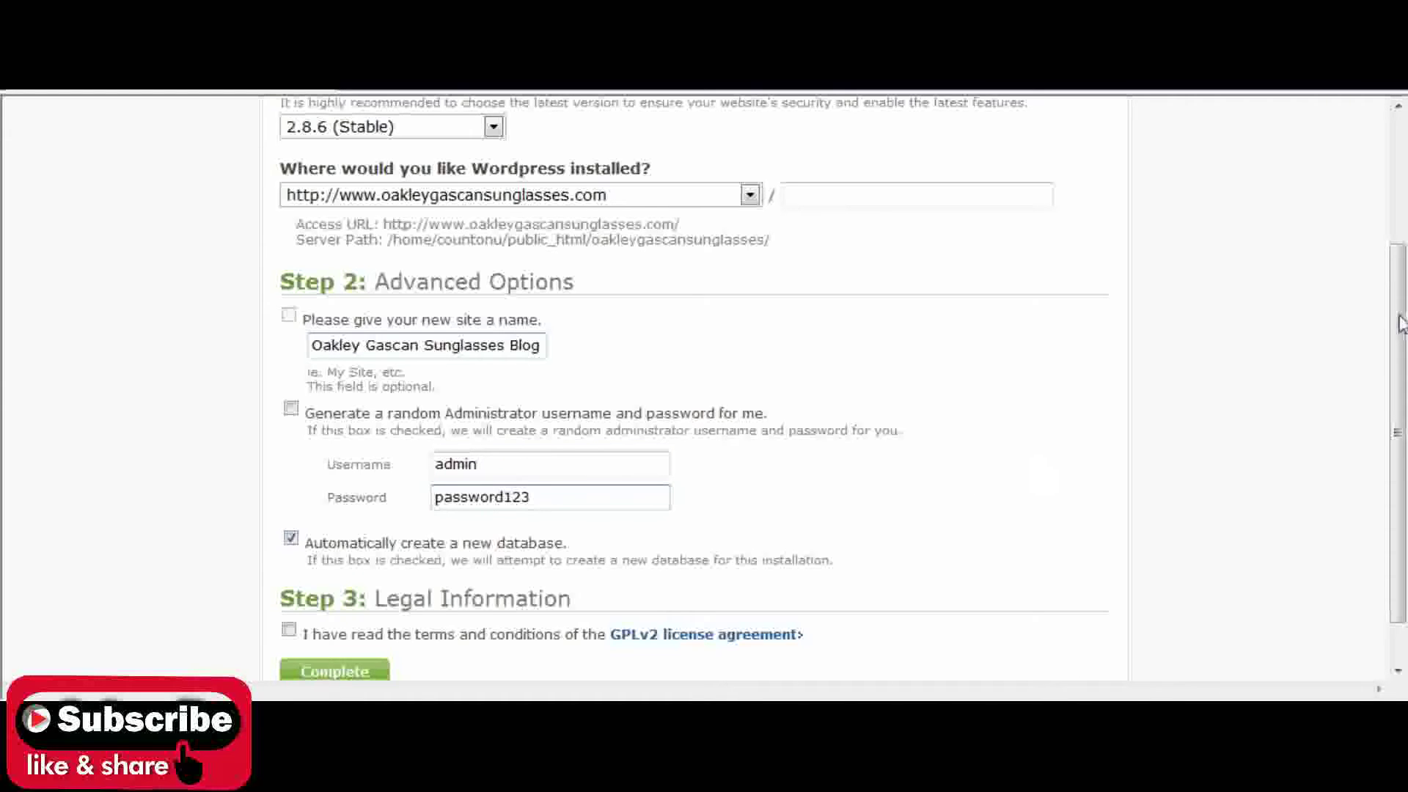
{"action": "scroll", "coordinate": [396, 617], "scroll_direction": "down", "scroll_amount": 1}
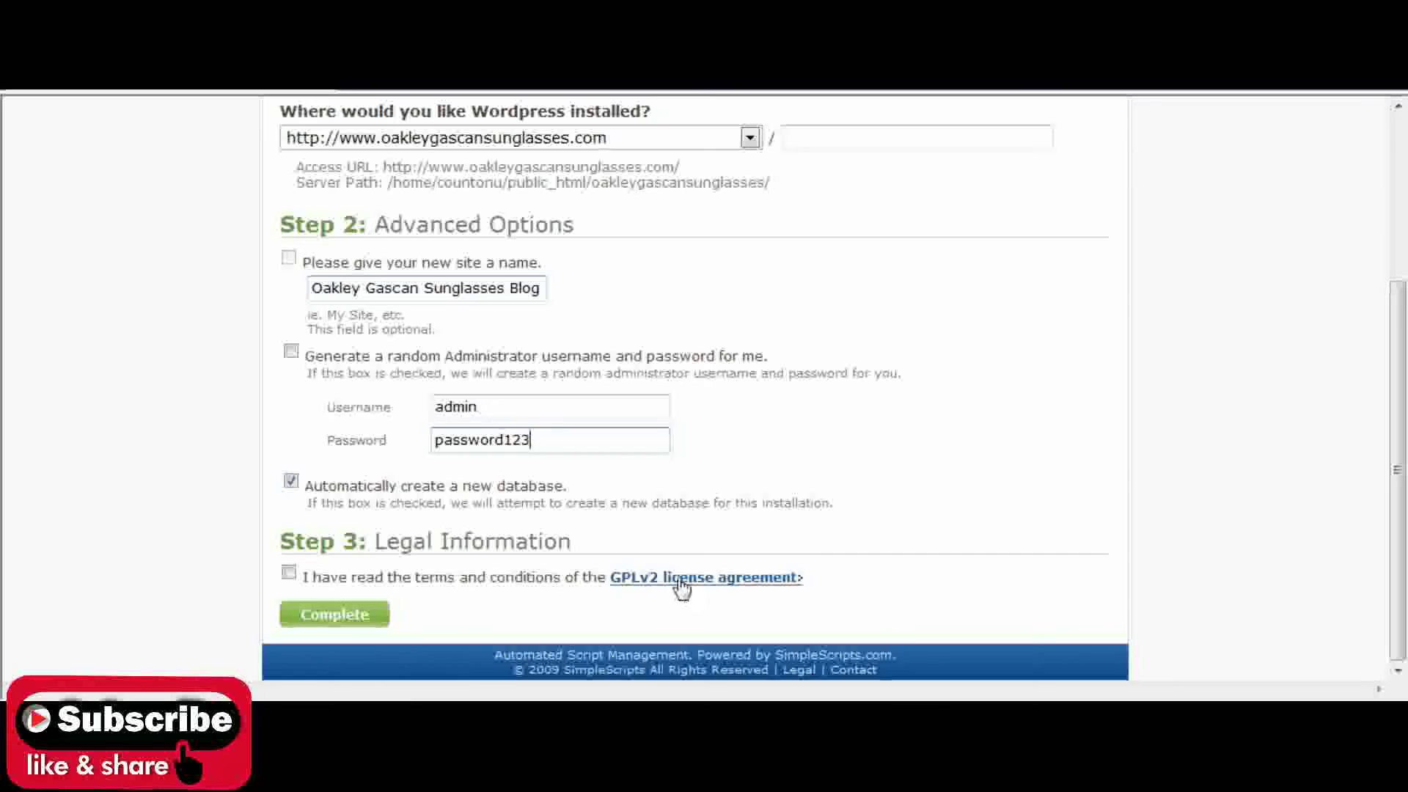
{"action": "left_click", "coordinate": [289, 572]}
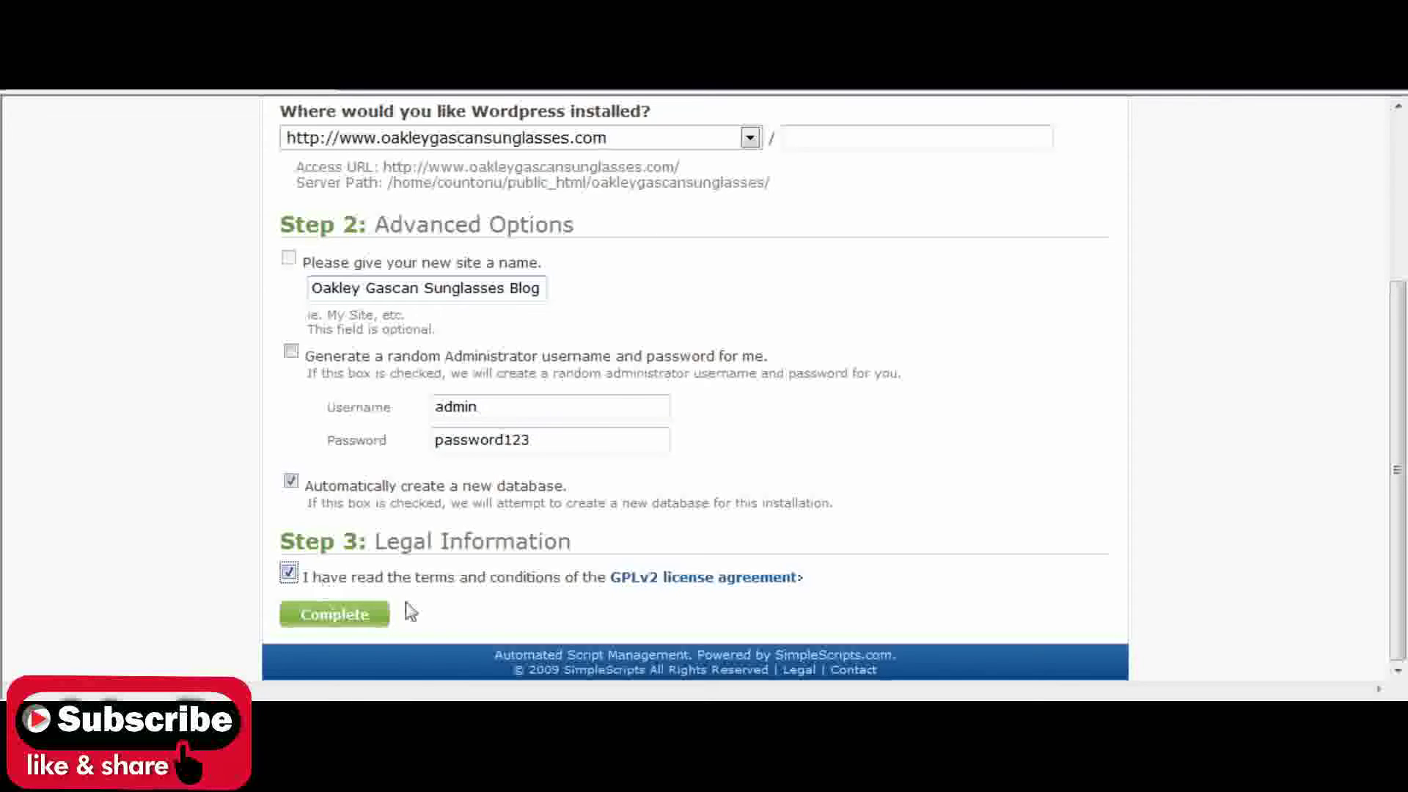
Step: Complete the WordPress 2.8.6 install and follow the new site's login URL
{"action": "left_click", "coordinate": [330, 616]}
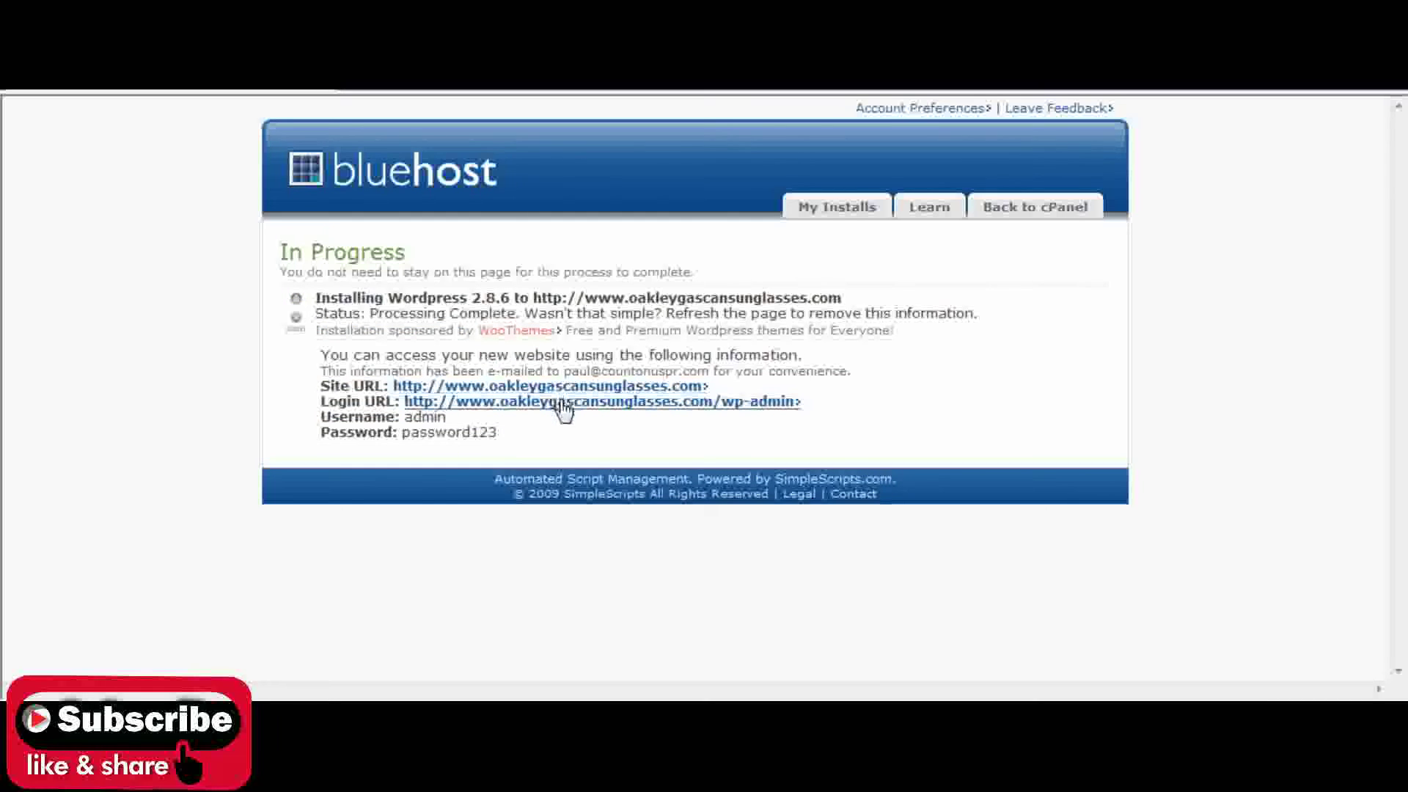
{"action": "left_click", "coordinate": [538, 405]}
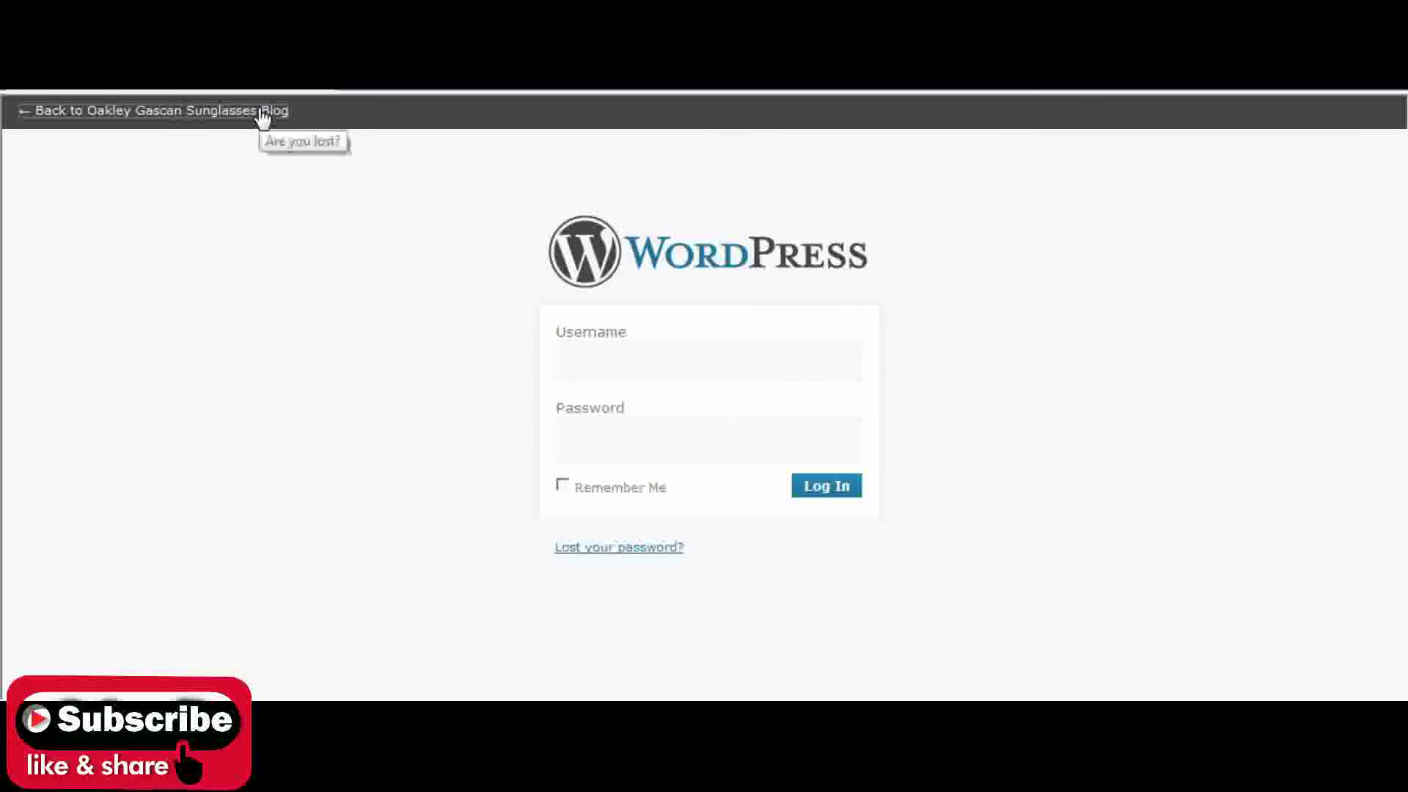
Step: Return from the login page to the Oakley Gascan Sunglasses Blog home page
{"action": "left_click", "coordinate": [265, 111]}
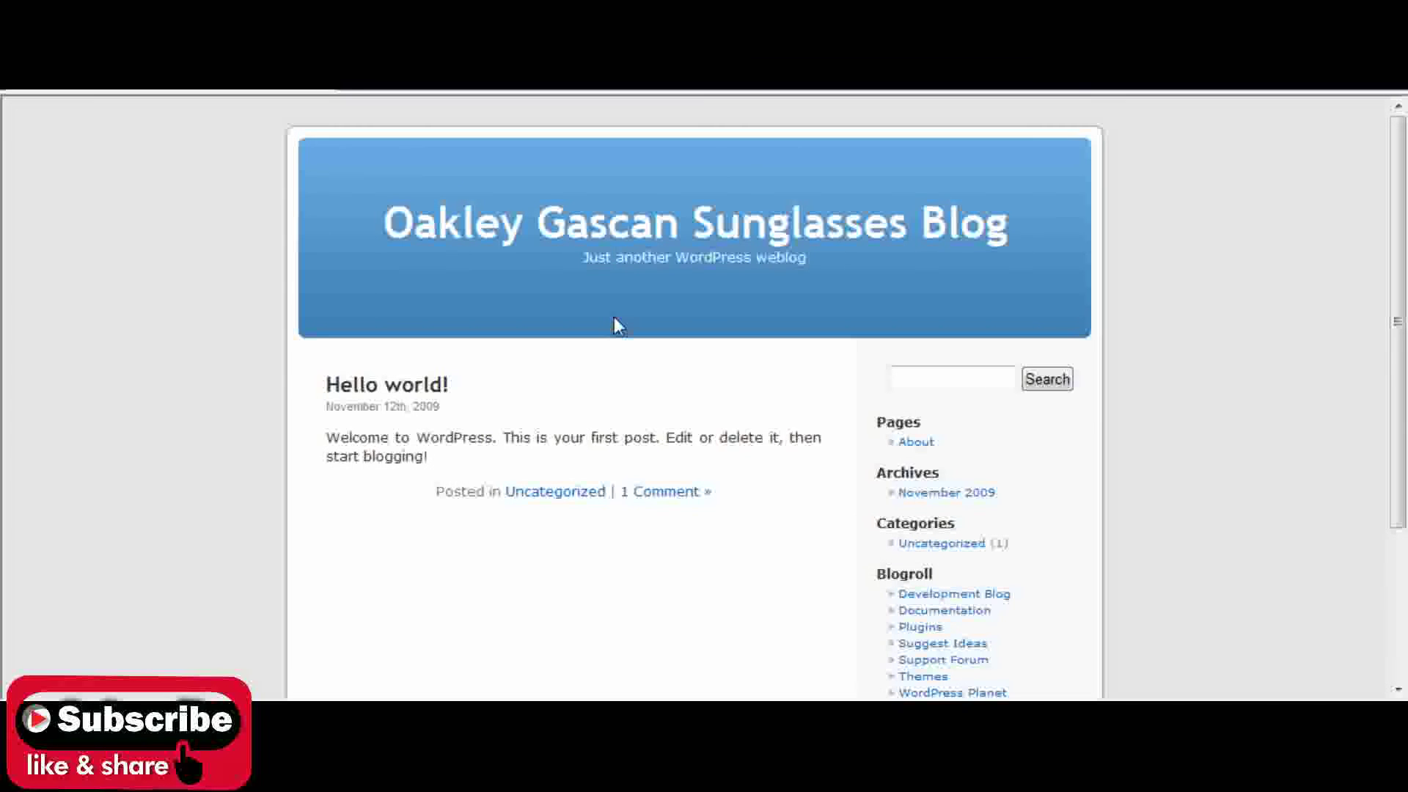